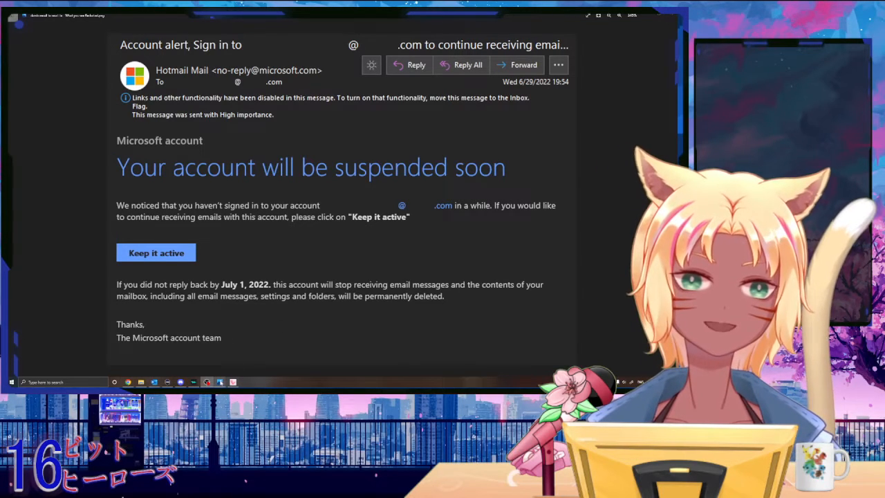
Switch to the Photos window showing the email's plain-text version with its hidden mailto addresses and tracking link.
left_click(249, 346)
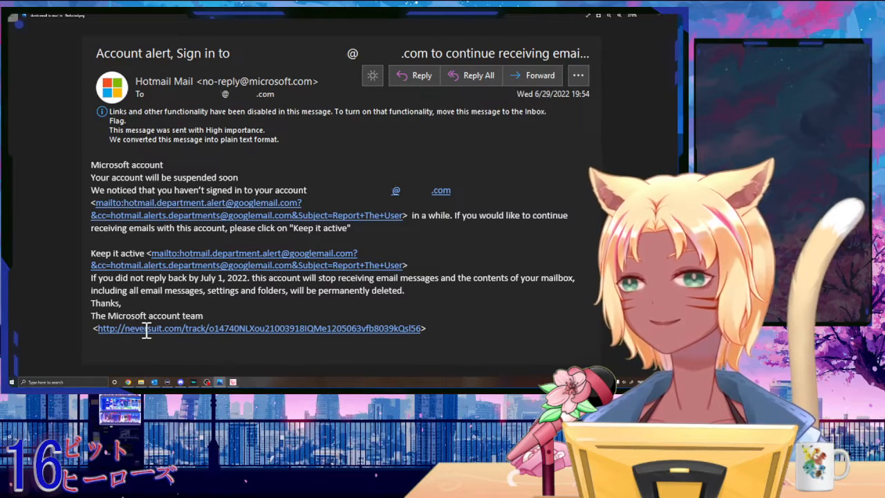
Switch to the fake SSN-suspension notice so its heading and Case ID are readable.
key("alt+Tab")
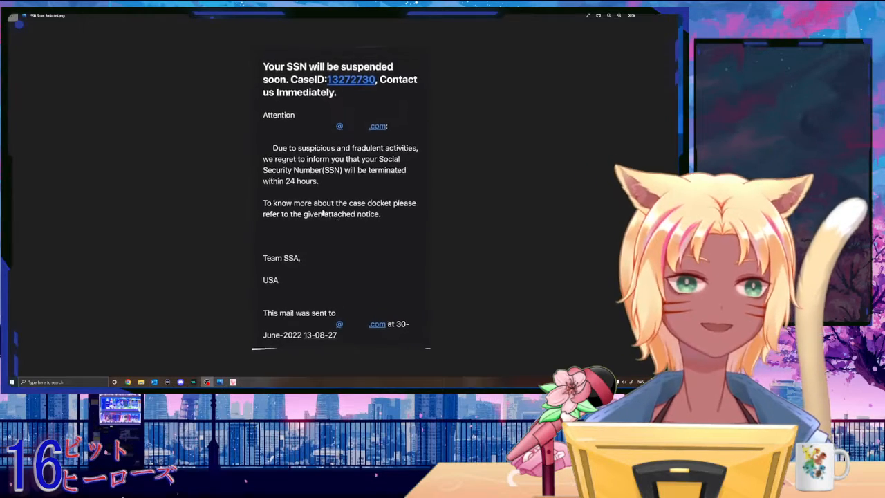
scroll(308, 229, "up", 2)
scroll(332, 222, "up", 2)
scroll(357, 218, "up", 2)
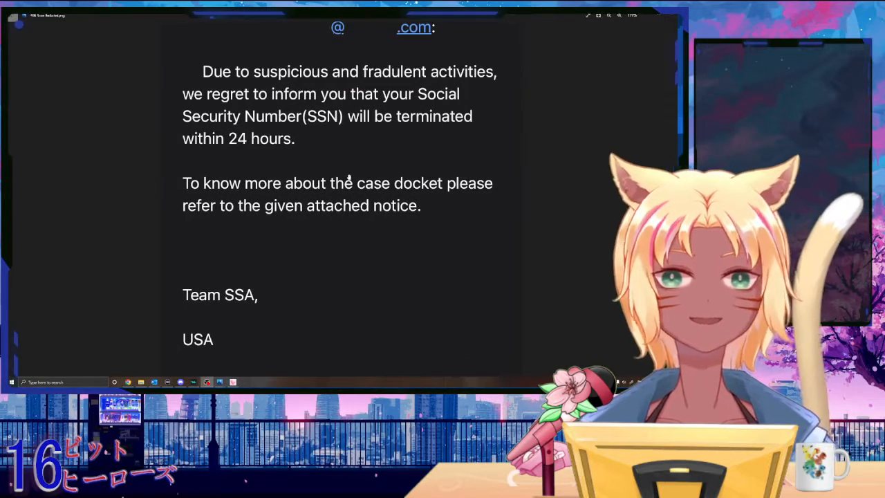
scroll(356, 217, "up", 3)
scroll(354, 263, "up", 2)
scroll(353, 282, "up", 1)
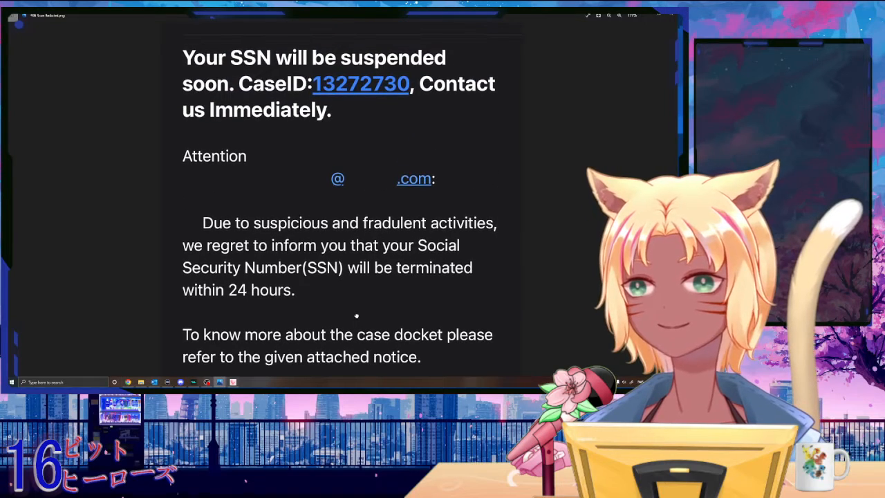
scroll(361, 314, "down", 1)
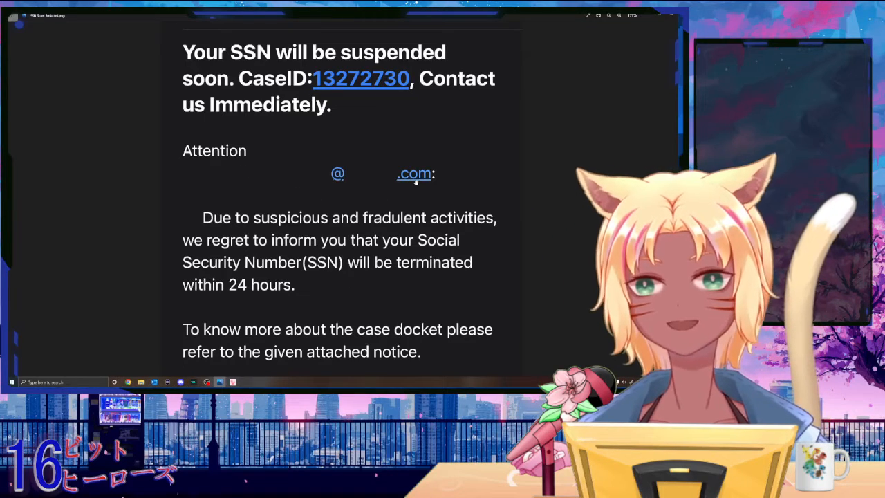
scroll(418, 182, "down", 1)
scroll(377, 234, "down", 1)
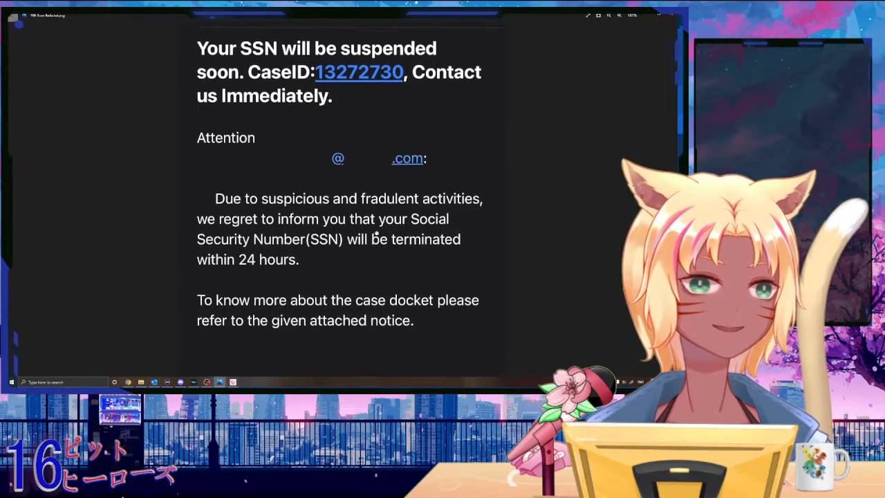
scroll(377, 233, "down", 2)
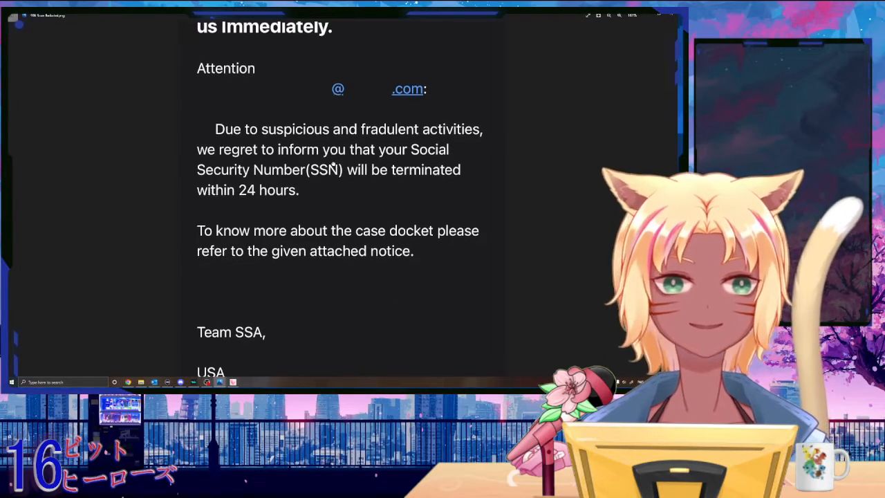
scroll(331, 280, "up", 3)
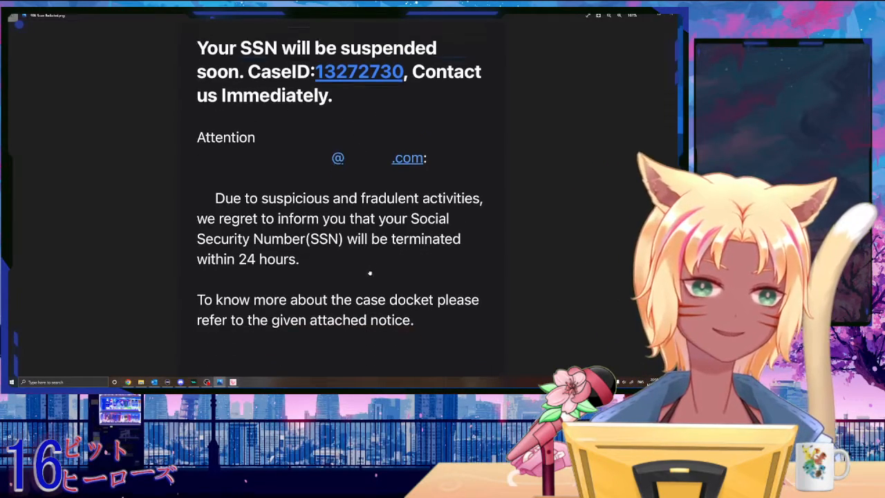
scroll(385, 290, "down", 3)
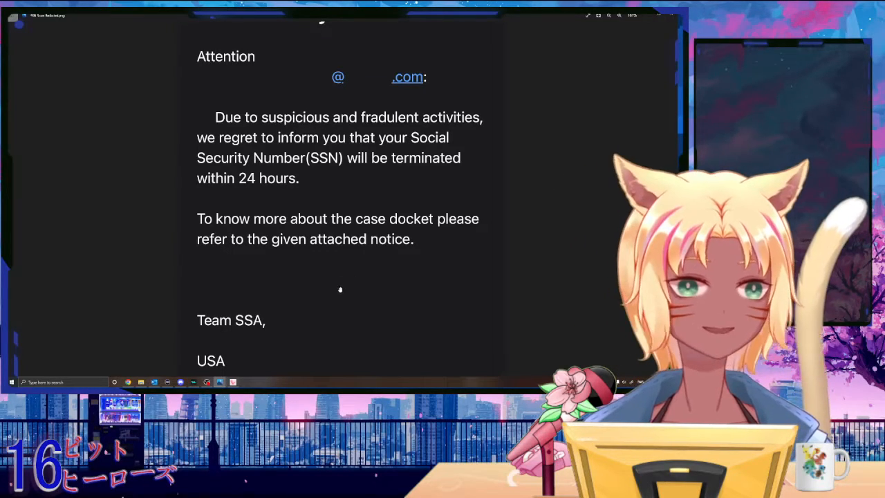
scroll(333, 275, "down", 1)
scroll(333, 276, "down", 2)
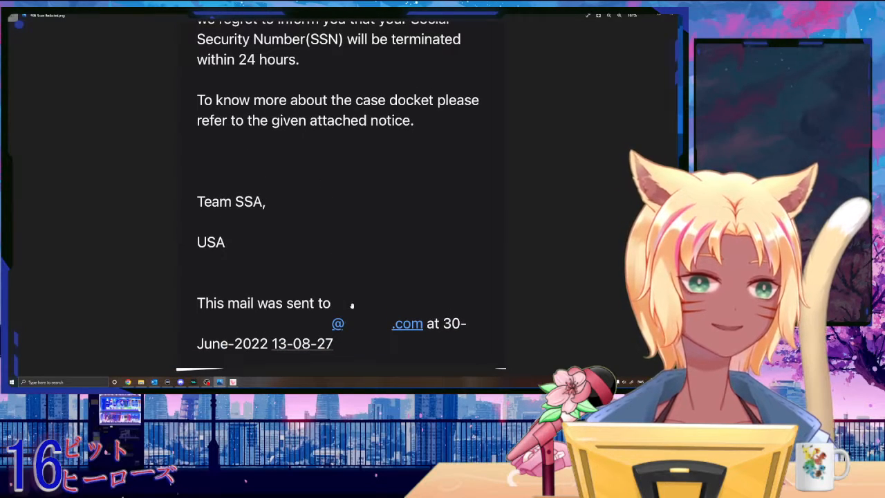
scroll(333, 244, "down", 1)
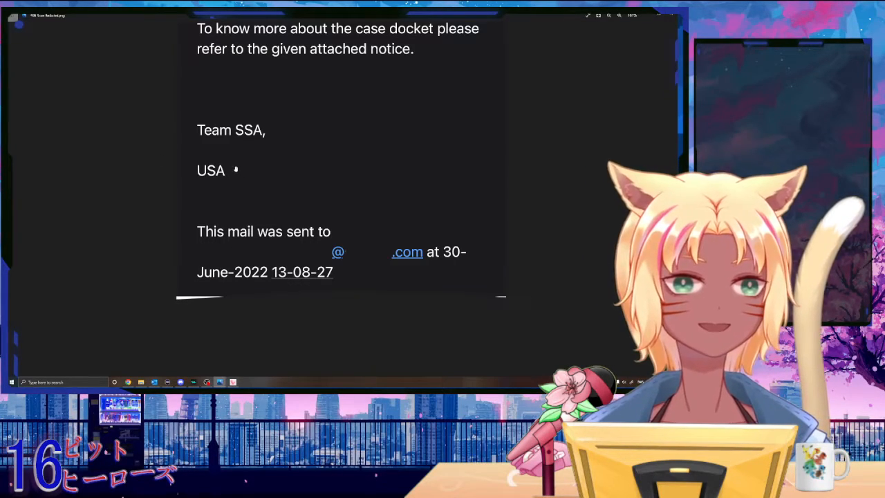
scroll(242, 171, "up", 2)
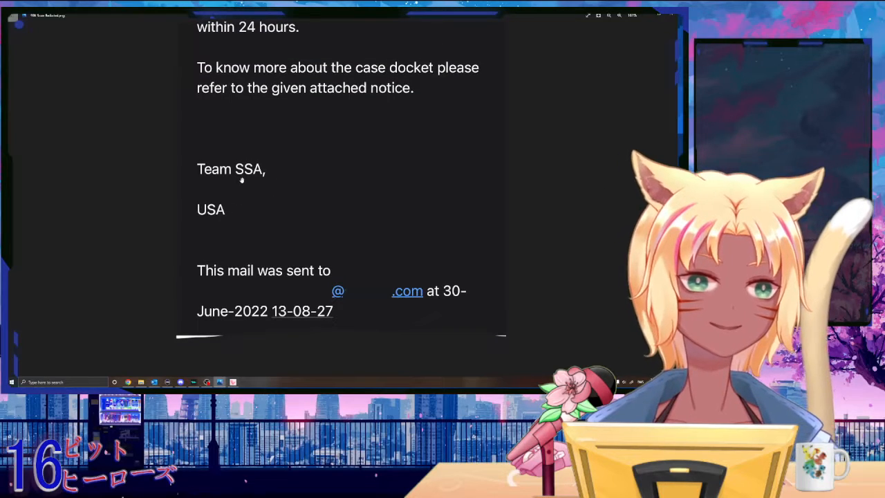